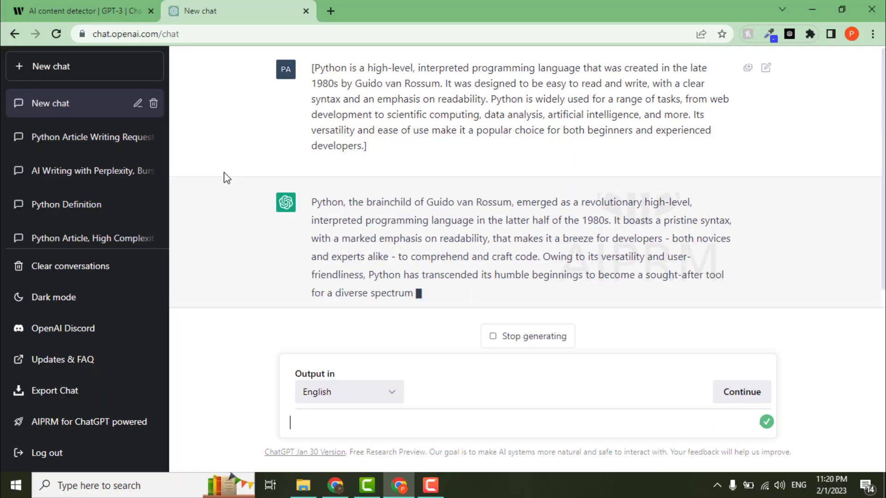
Step: Replace the Writer detector text with ChatGPT's rewritten Python paragraph and analyze it
left_click_drag(311, 165, 509, 276)
key("ctrl+c")
key("ctrl+Tab")
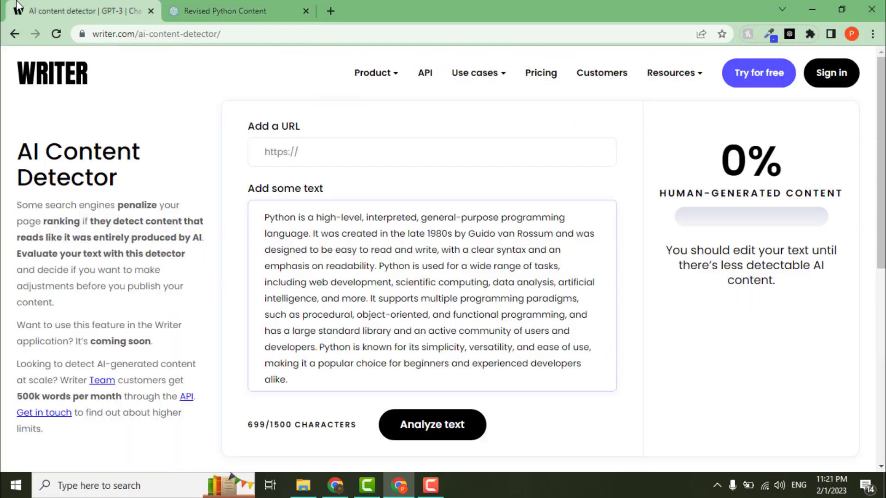
left_click(297, 358)
key("ctrl+a")
key("ctrl+v")
left_click(445, 434)
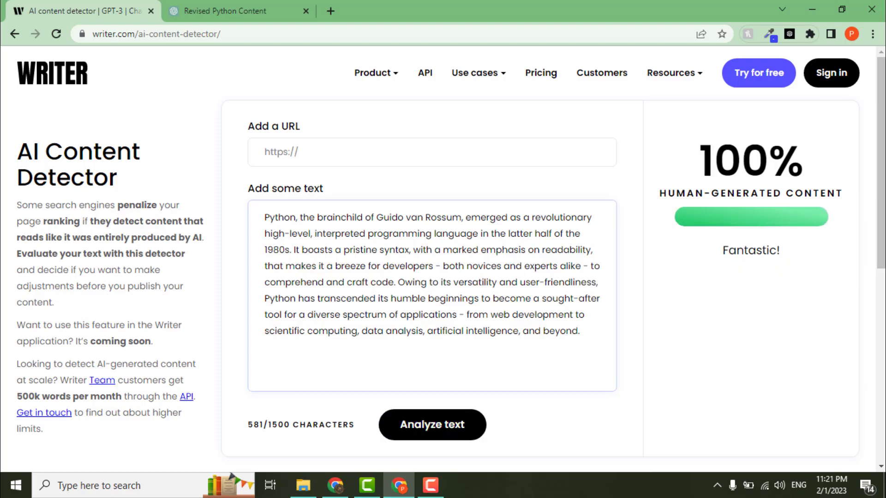
Step: Highlight the 100% human-generated score in the detector results
left_click_drag(695, 149, 852, 196)
left_click(735, 161)
left_click_drag(695, 156, 838, 203)
left_click(691, 263)
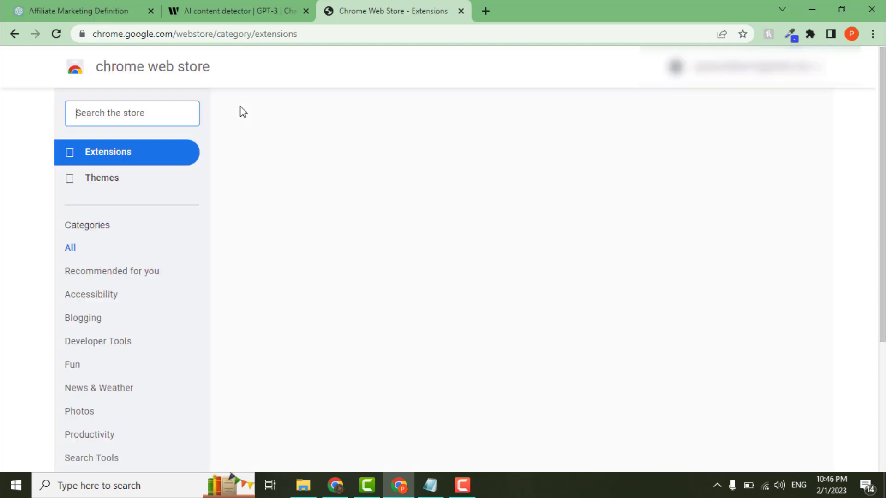
type("aipr")
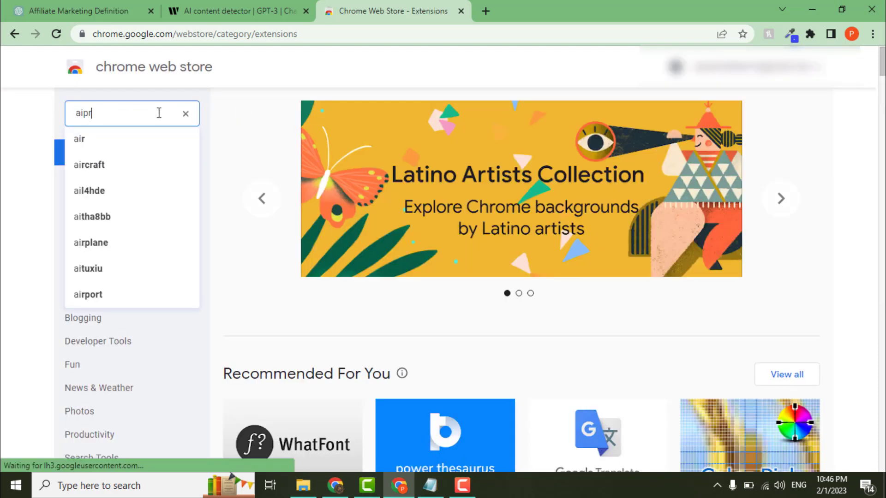
type("m")
Step: Find AIPRM for ChatGPT in the store and confirm adding it to Chrome
left_click(113, 165)
left_click(430, 191)
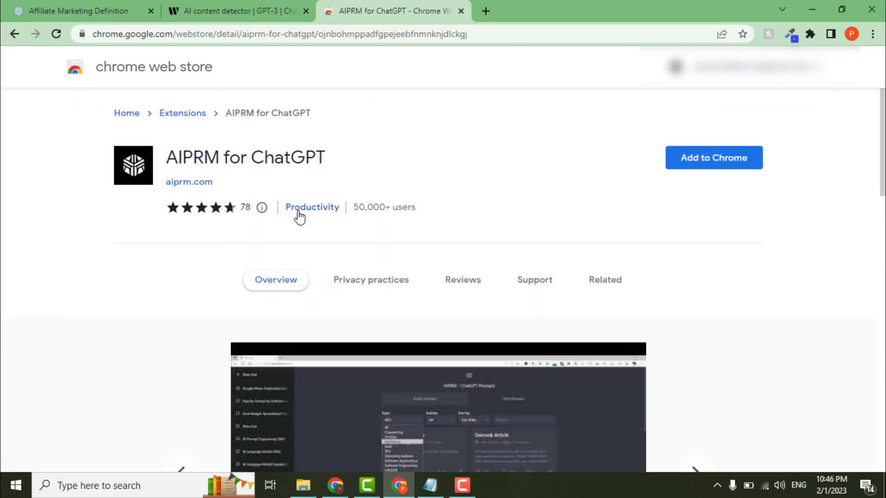
left_click(722, 163)
left_click(467, 143)
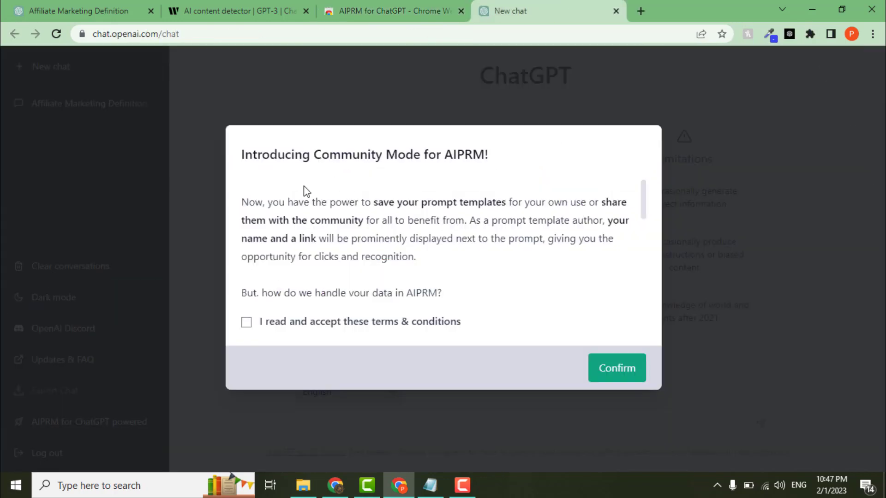
scroll(339, 245, "down", 2)
scroll(340, 244, "down", 3)
Step: Accept the AIPRM terms, then browse the Topic, Activity and Sort by filters
left_click(247, 322)
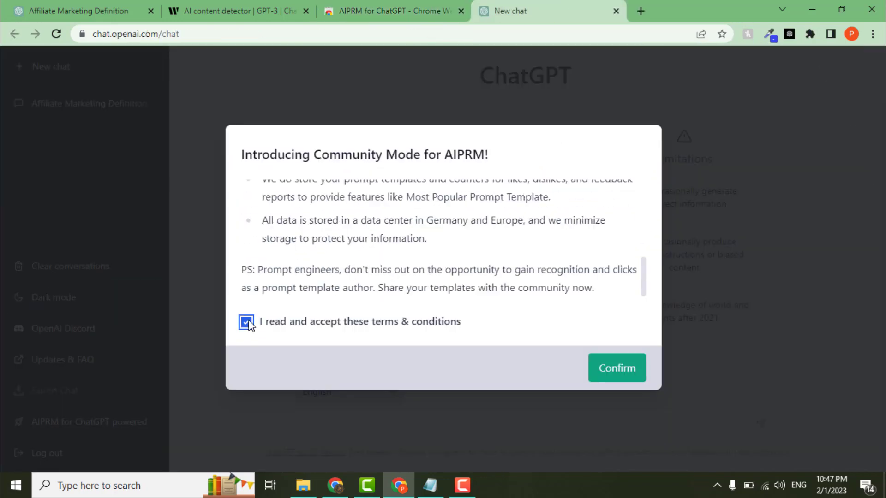
left_click(616, 368)
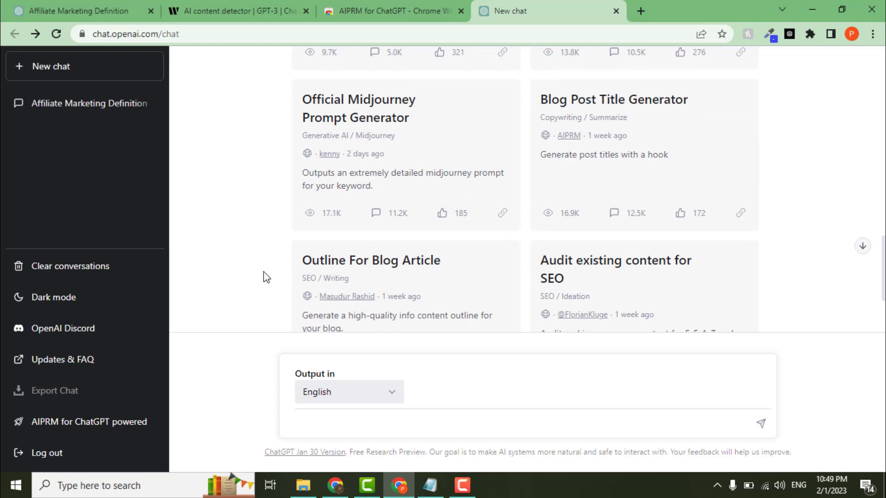
scroll(263, 271, "up", 5)
scroll(263, 272, "up", 3)
left_click(360, 189)
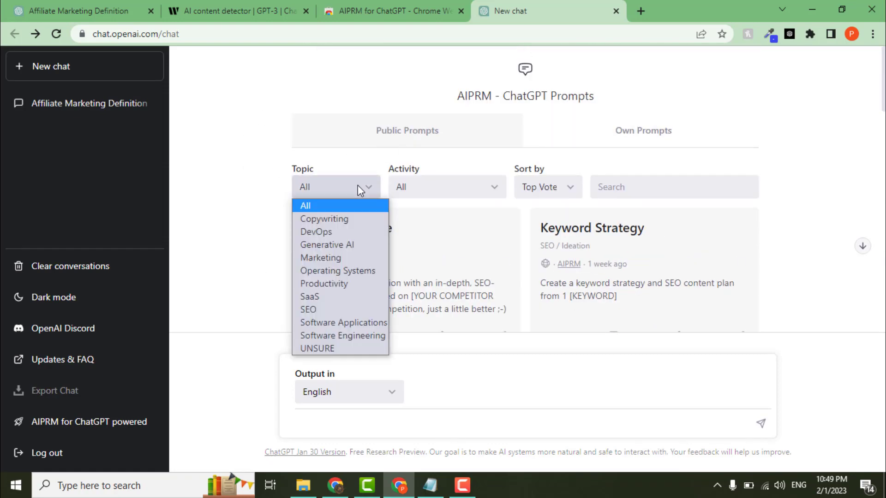
left_click(464, 190)
left_click(544, 187)
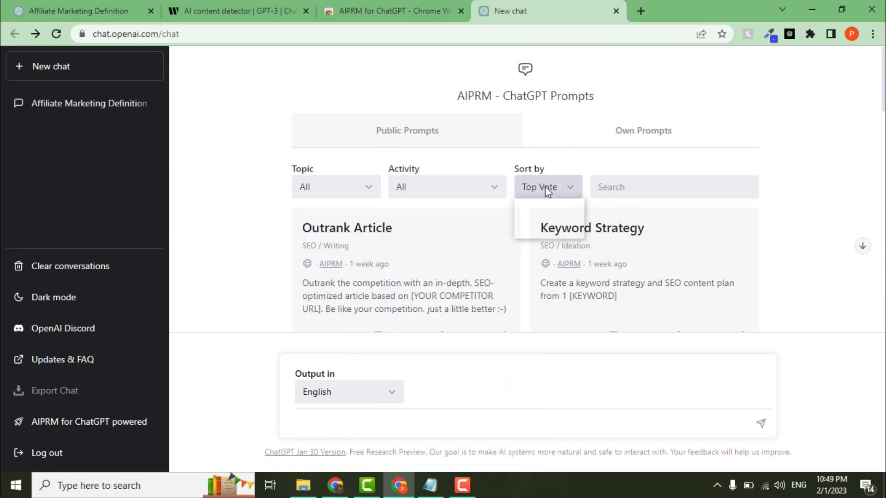
scroll(264, 198, "down", 2)
scroll(264, 198, "down", 3)
scroll(386, 231, "up", 3)
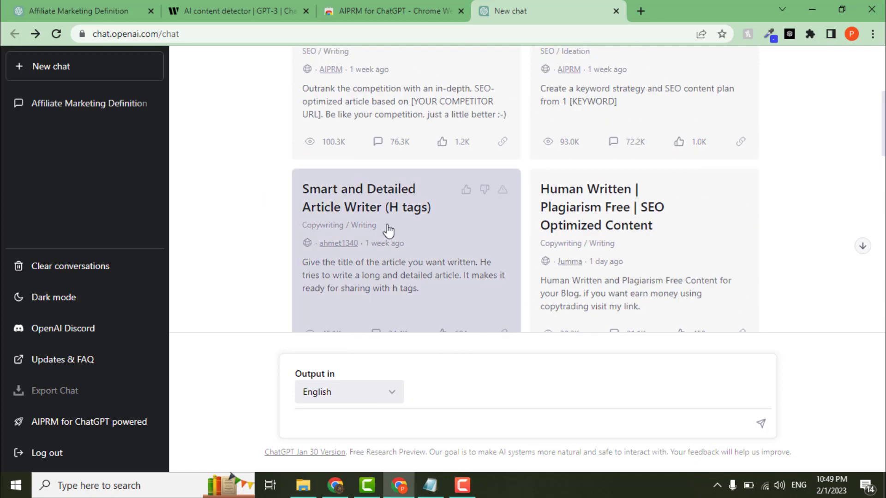
scroll(532, 284, "down", 5)
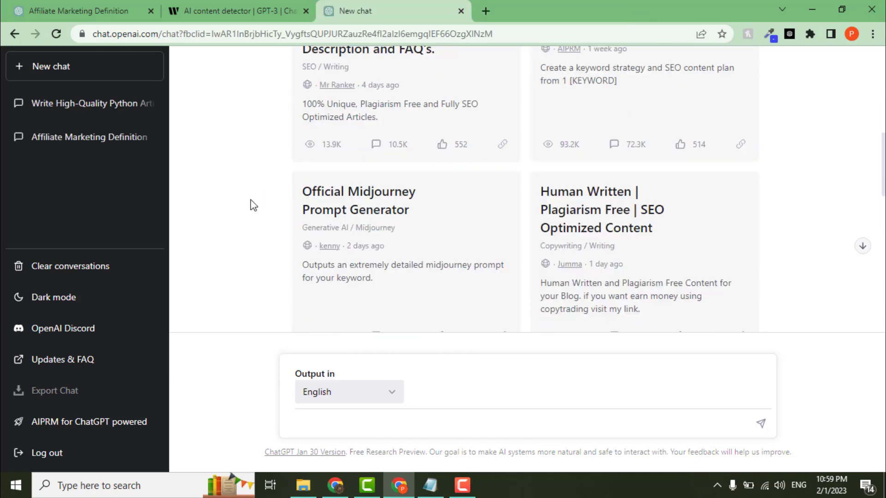
scroll(249, 203, "down", 2)
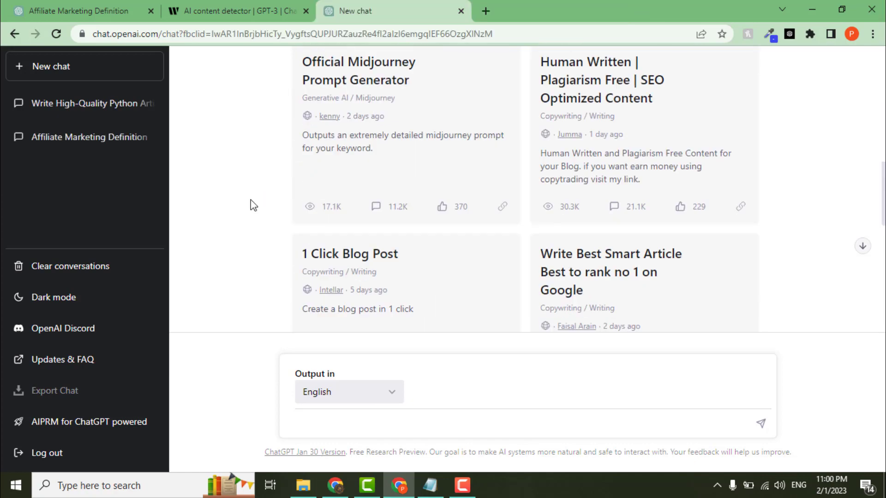
scroll(249, 203, "down", 4)
scroll(305, 266, "down", 2)
scroll(263, 217, "up", 5)
scroll(247, 233, "up", 5)
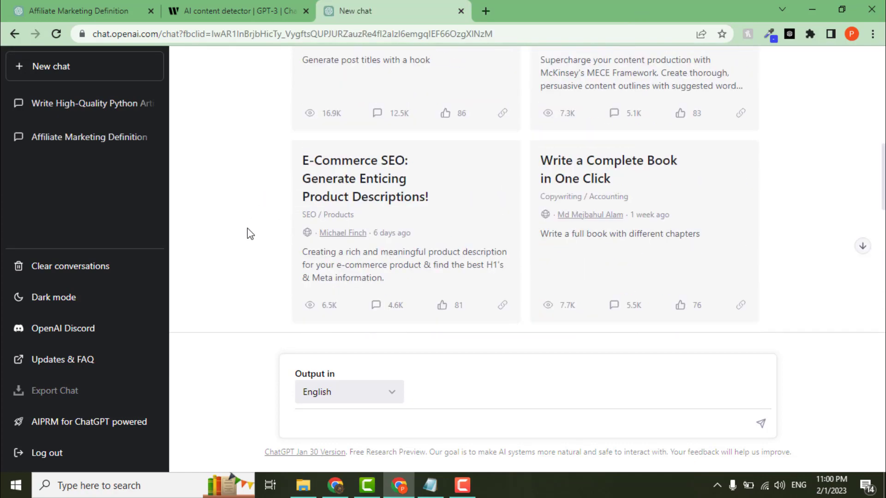
scroll(247, 234, "up", 5)
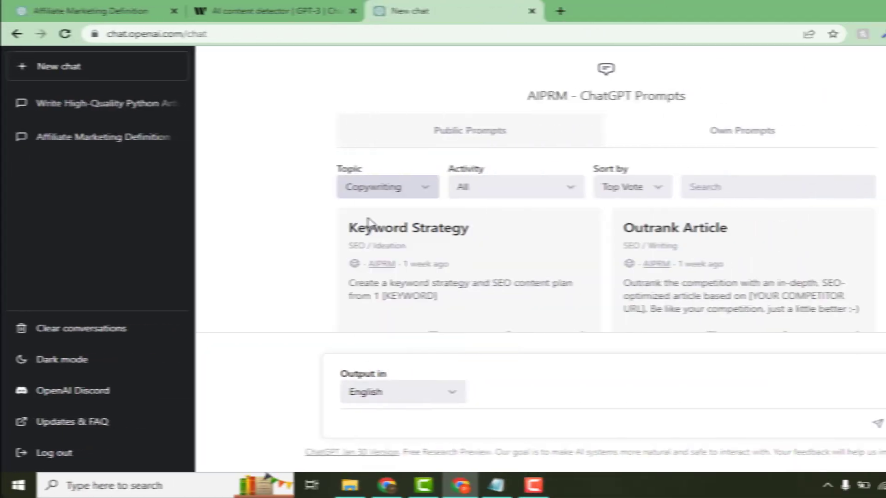
Step: Run the Bypass AI Deduction prompt, found by searching 'ai con', on the Python paragraph
left_click(622, 187)
type("ai")
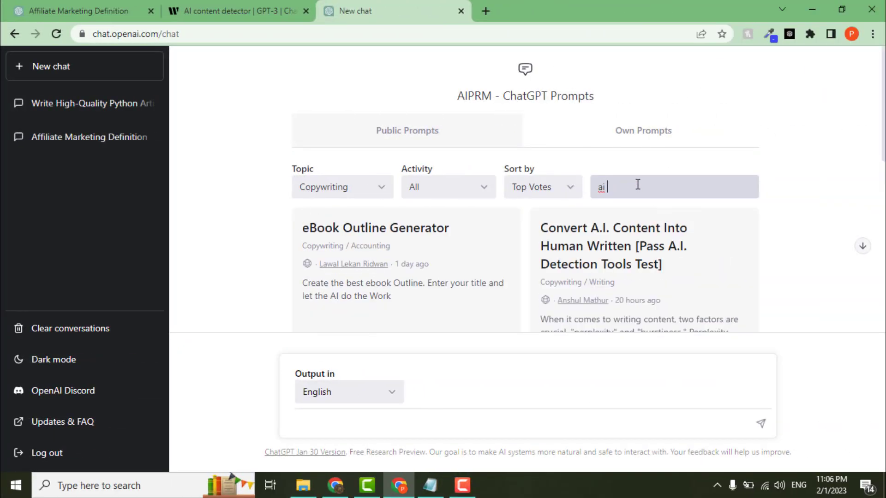
type("con")
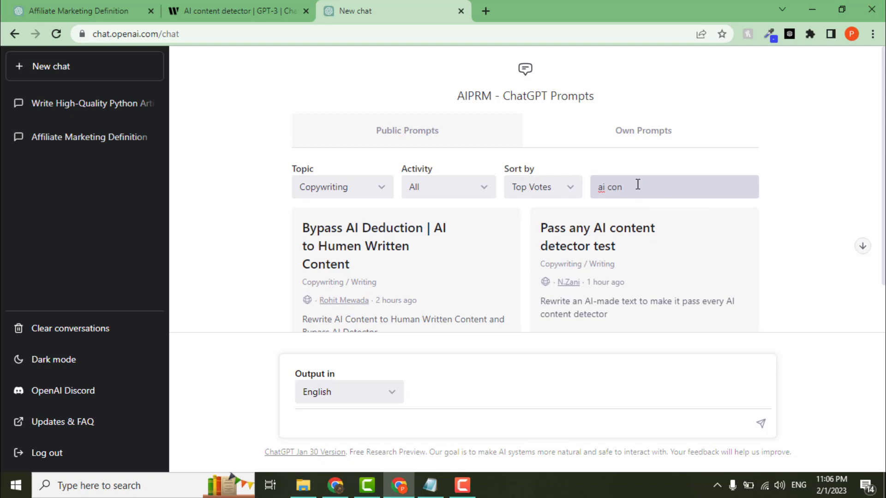
left_click(377, 259)
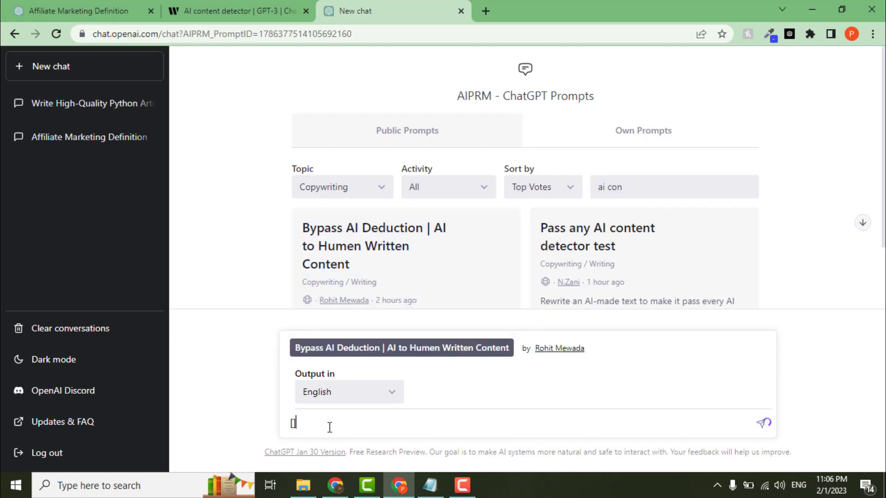
key("ctrl+v")
key("Return")
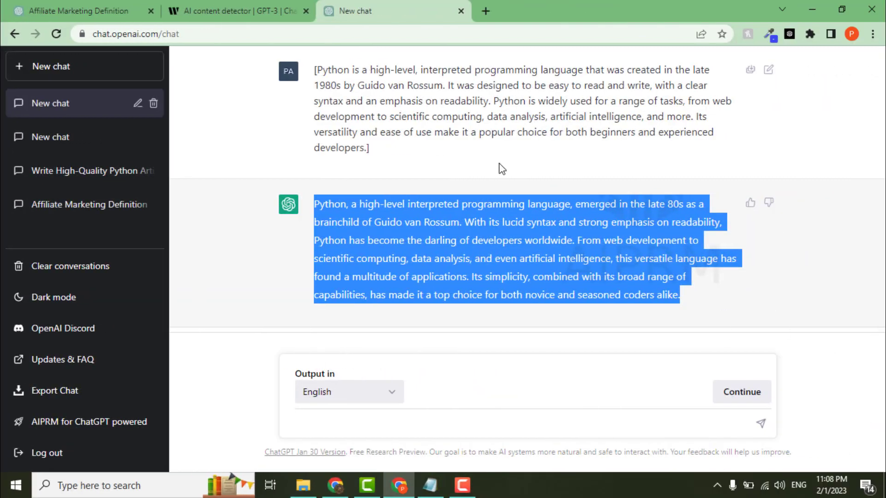
Step: Paste the rewrite into Writer and analyze it, scoring 71% human-generated
left_click(229, 8)
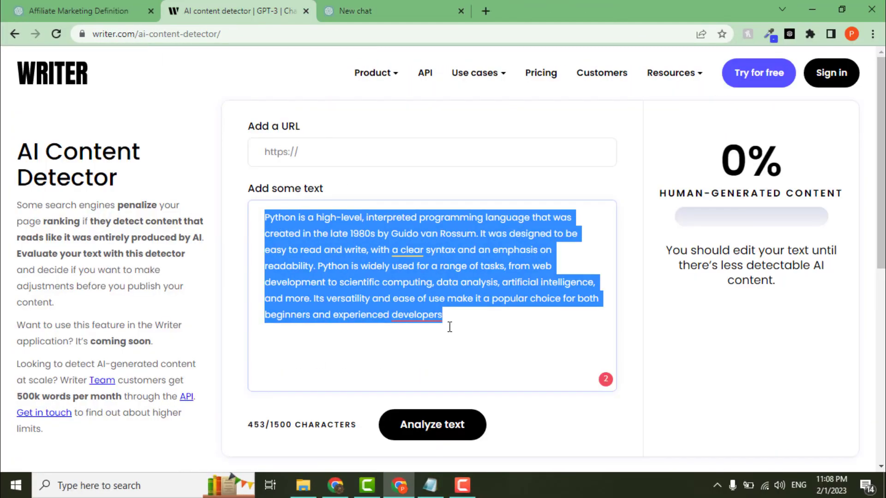
key("ctrl+v")
left_click(433, 420)
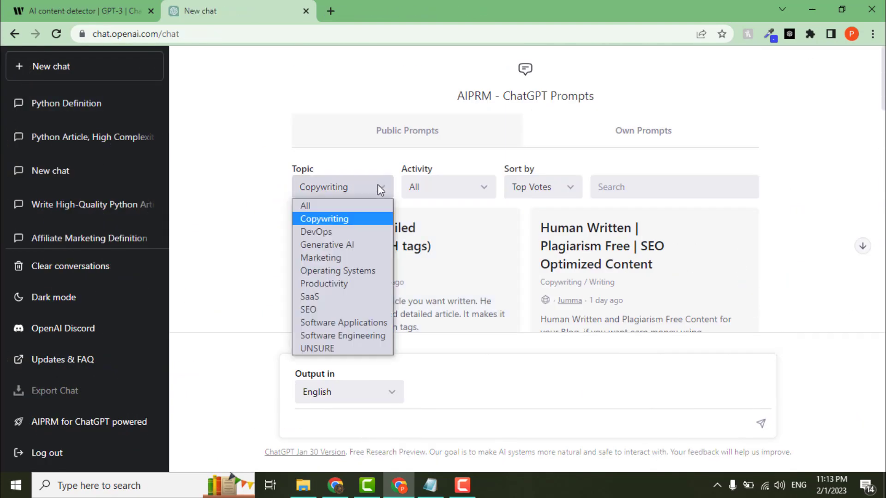
scroll(415, 208, "down", 2)
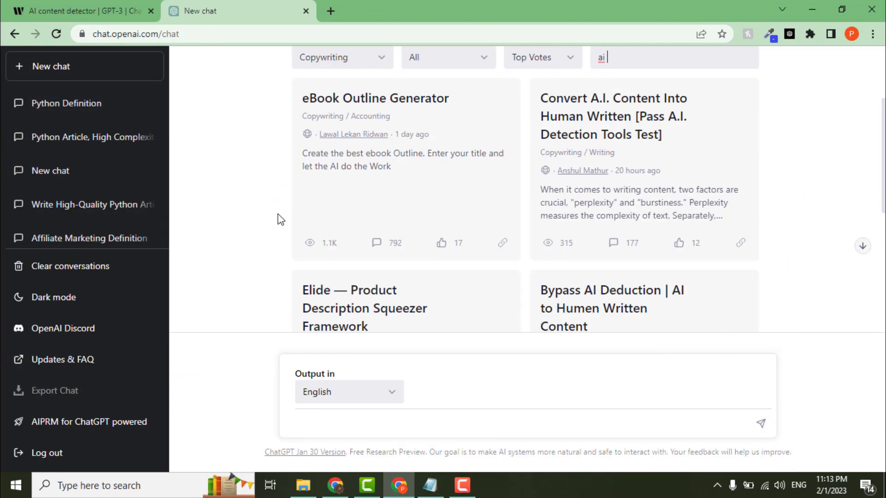
scroll(279, 219, "down", 2)
scroll(279, 219, "down", 1)
scroll(278, 220, "down", 1)
Step: Run the Pass any AI content detector test prompt on the Python paragraph and copy its reply
left_click(376, 263)
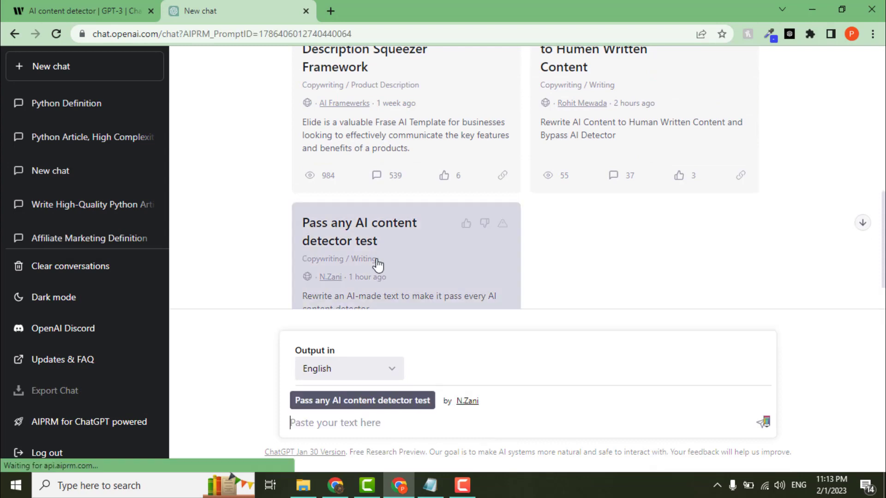
key("ctrl+v")
key("Return")
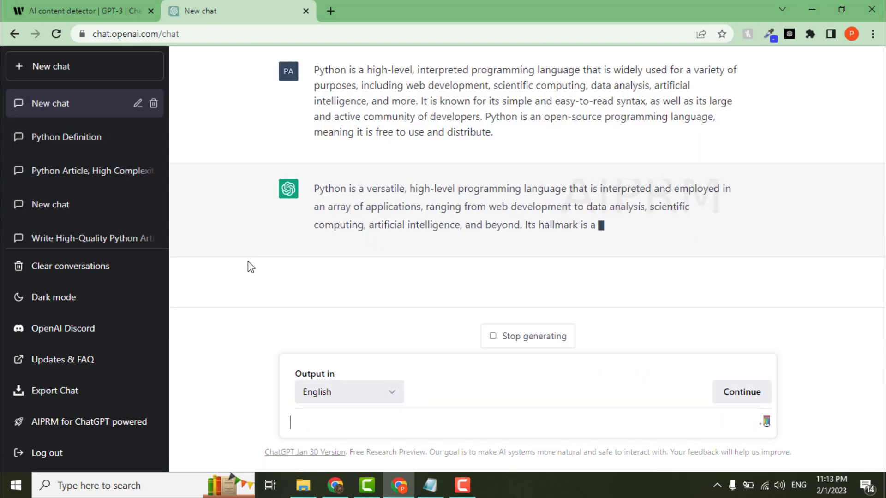
left_click_drag(314, 189, 586, 261)
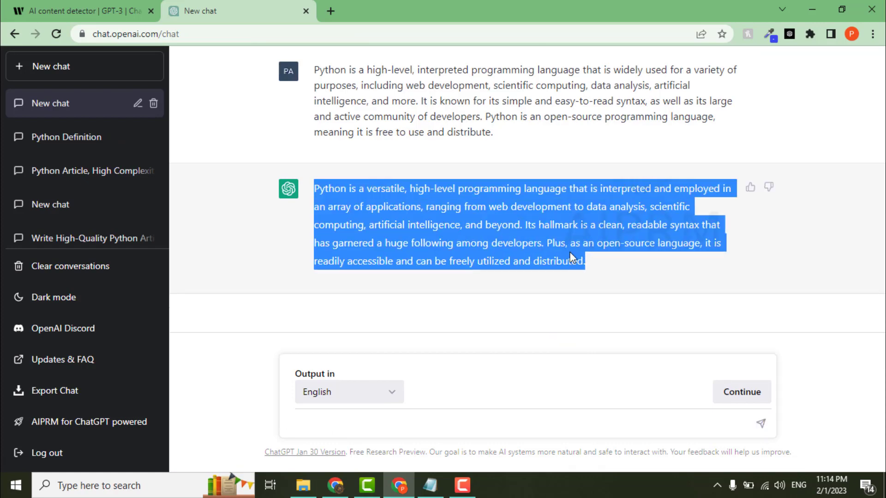
key("ctrl+c")
key("ctrl+shift+Tab")
Step: Paste the new rewrite over Writer's old text and analyze it, reaching 85% human-generated
key("ctrl+a")
key("ctrl+v")
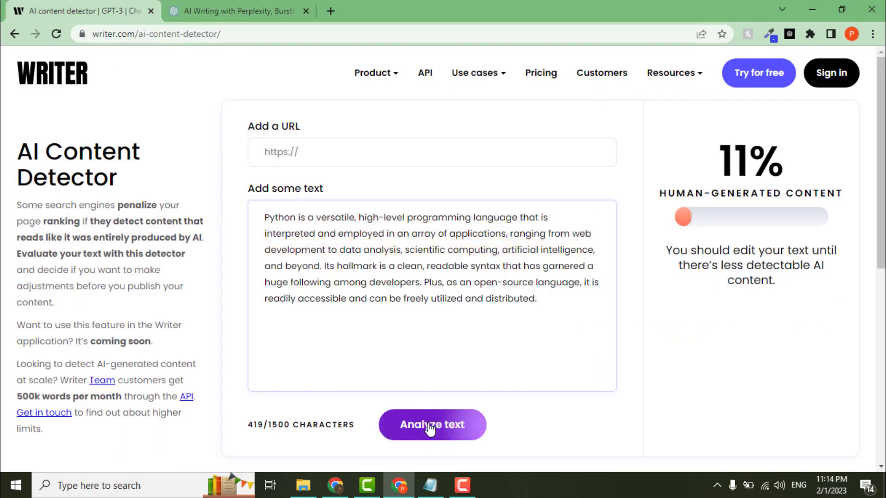
left_click(431, 425)
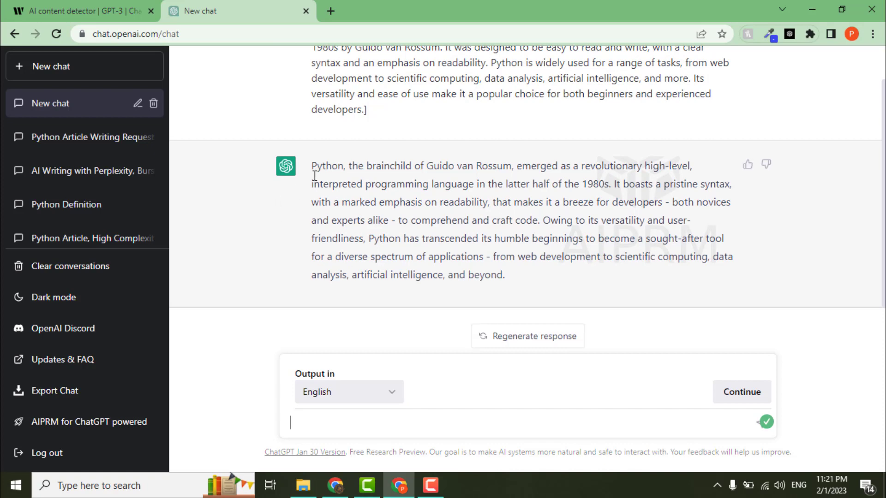
Step: Copy ChatGPT's Guido van Rossum rewrite through the right-click menu
left_click_drag(313, 173, 512, 278)
right_click(512, 279)
left_click(511, 284)
Step: Paste it over Writer's text, analyze it, and highlight the 100% human-generated score
left_click(90, 11)
left_click(392, 275)
key("ctrl+a")
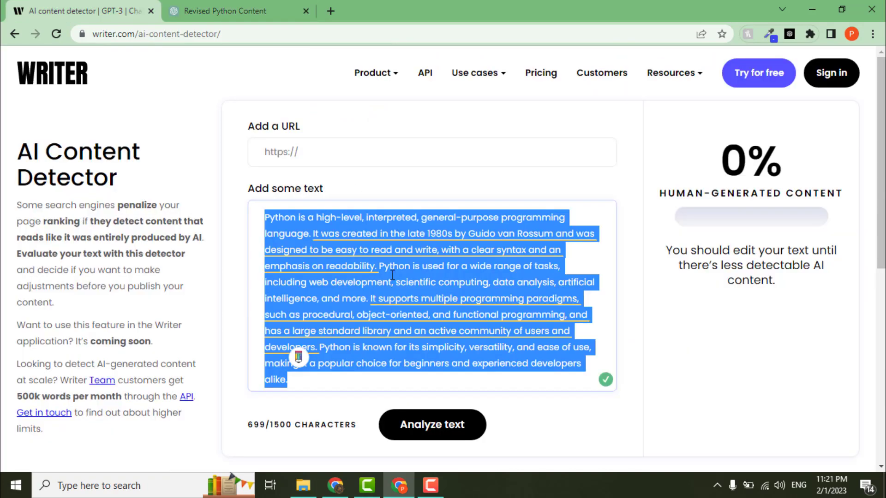
key("ctrl+v")
left_click(445, 429)
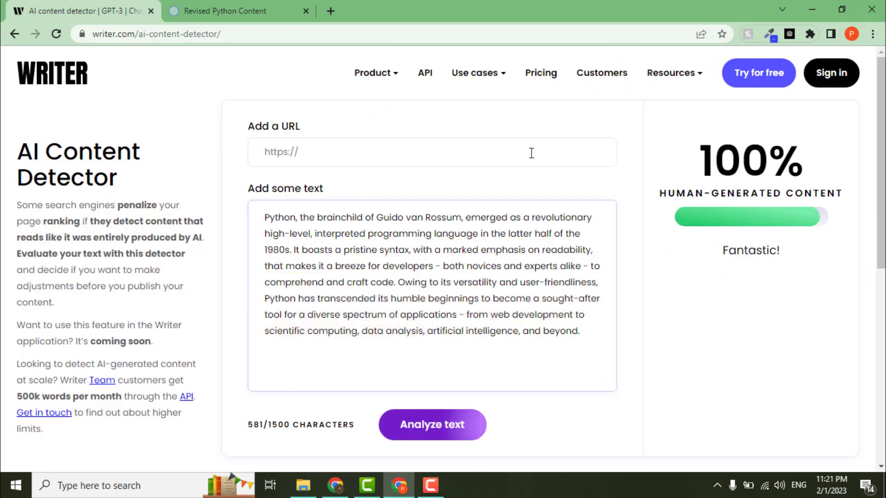
left_click_drag(714, 169, 852, 199)
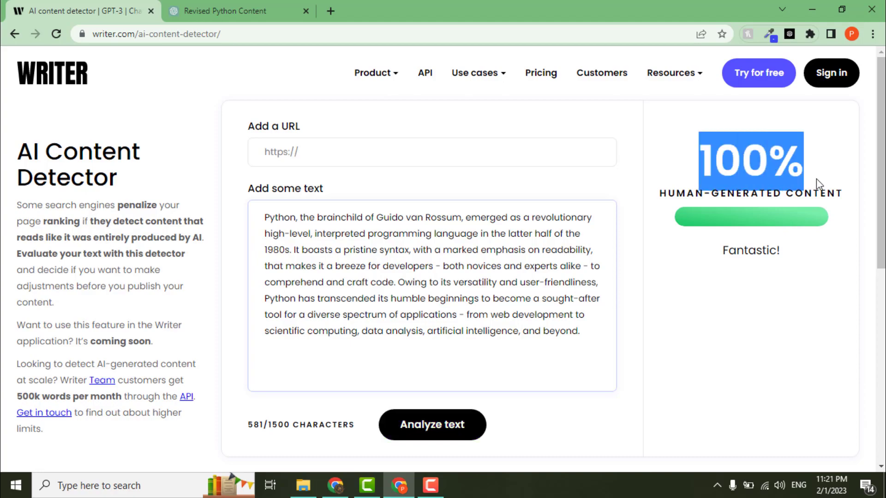